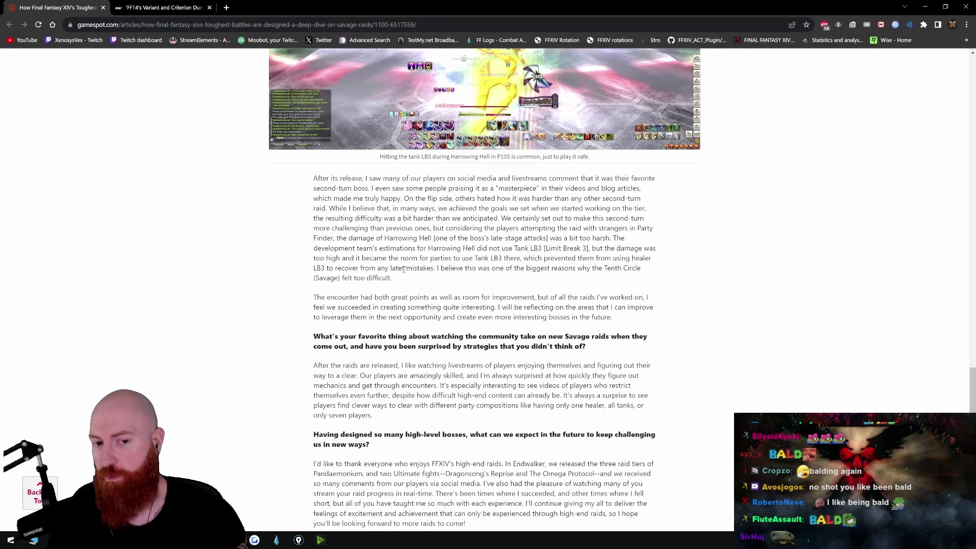
mouse_move(432, 268)
mouse_down()
mouse_move(419, 238)
mouse_move(383, 238)
mouse_up()
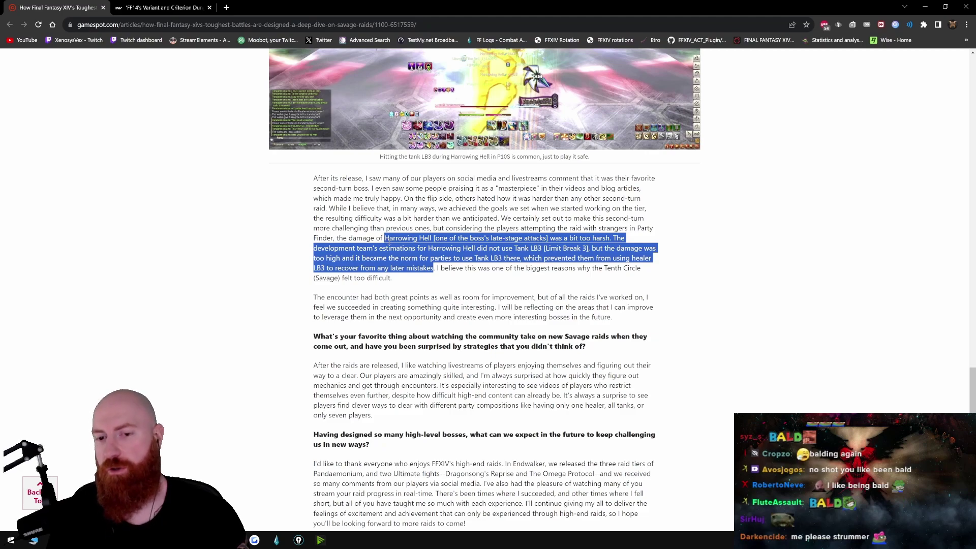
click(390, 242)
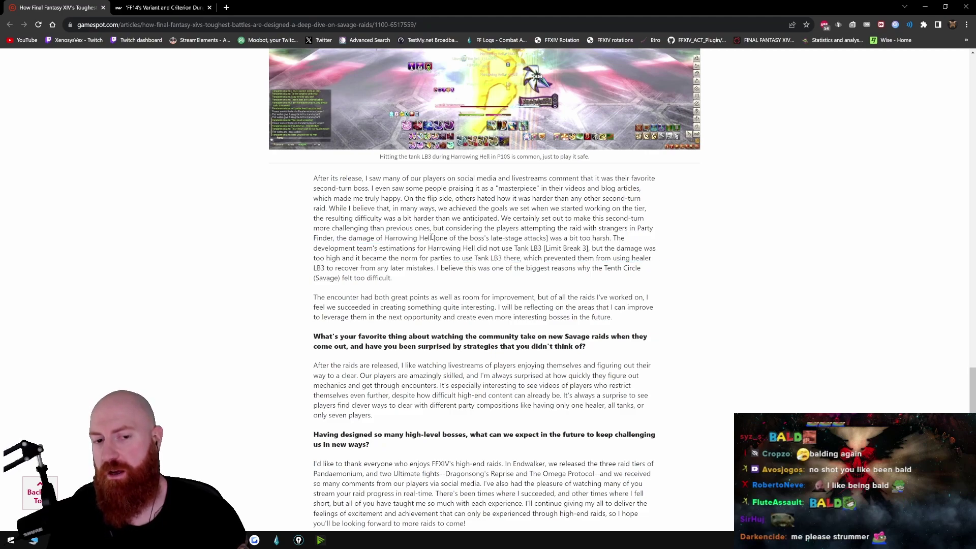